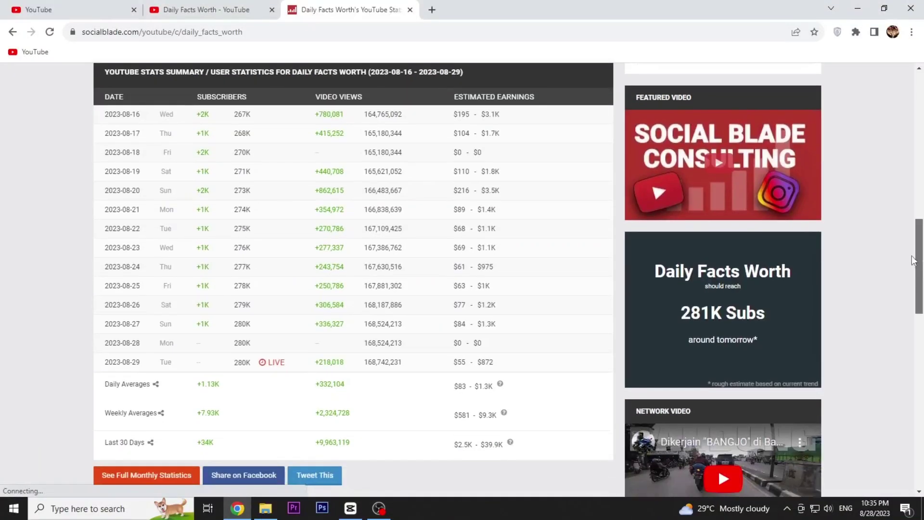
Open the first Daily Facts Worth Short and scroll through the following Shorts
left_click_drag(913, 260, 920, 106)
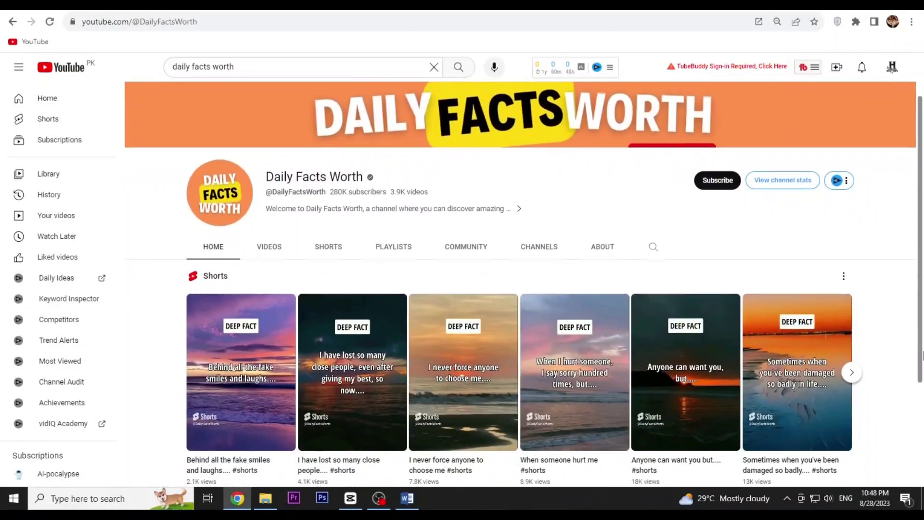
scroll(915, 370, "down", 1)
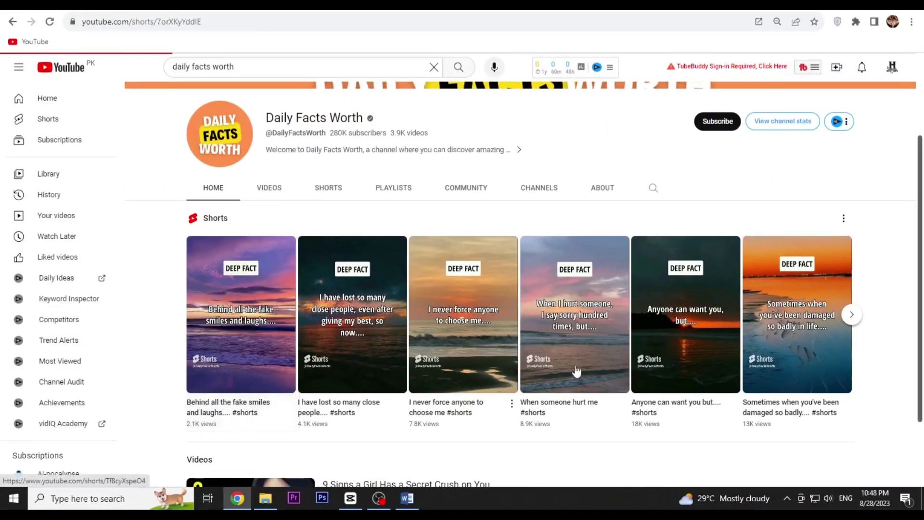
left_click(240, 310)
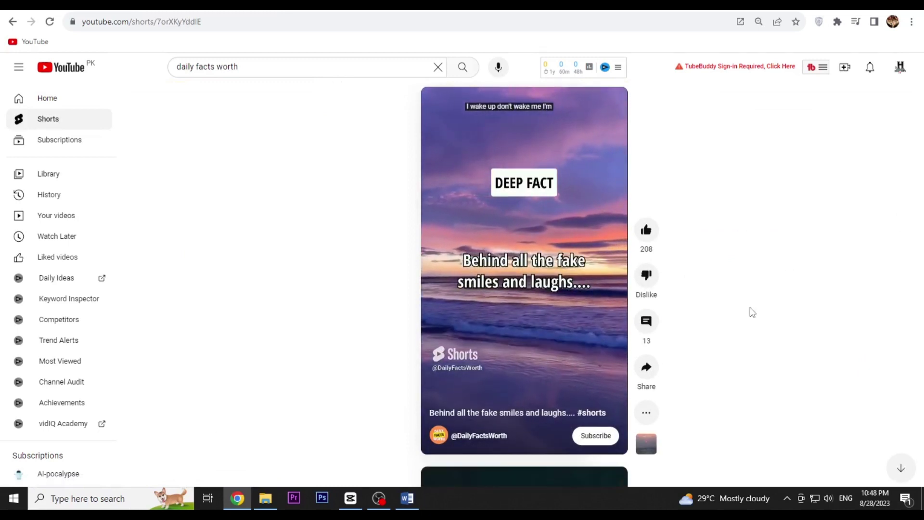
scroll(751, 311, "down", 1)
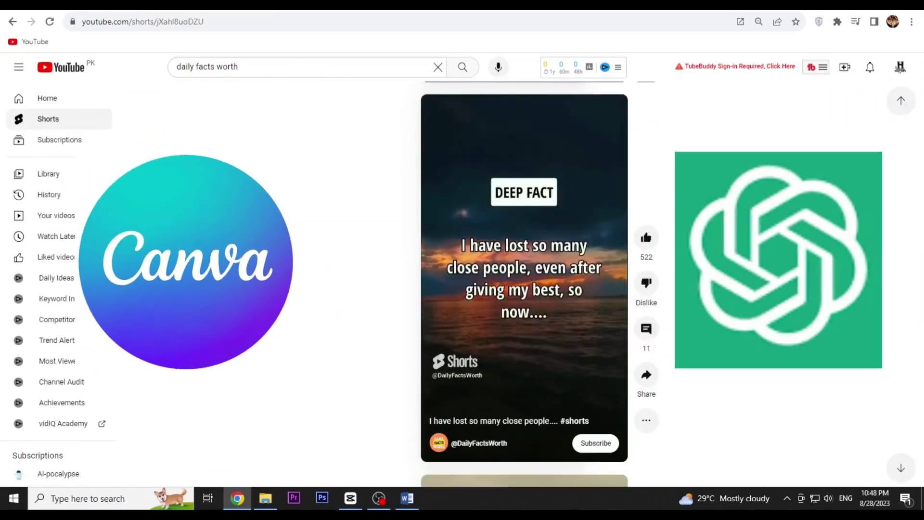
scroll(749, 307, "down", 1)
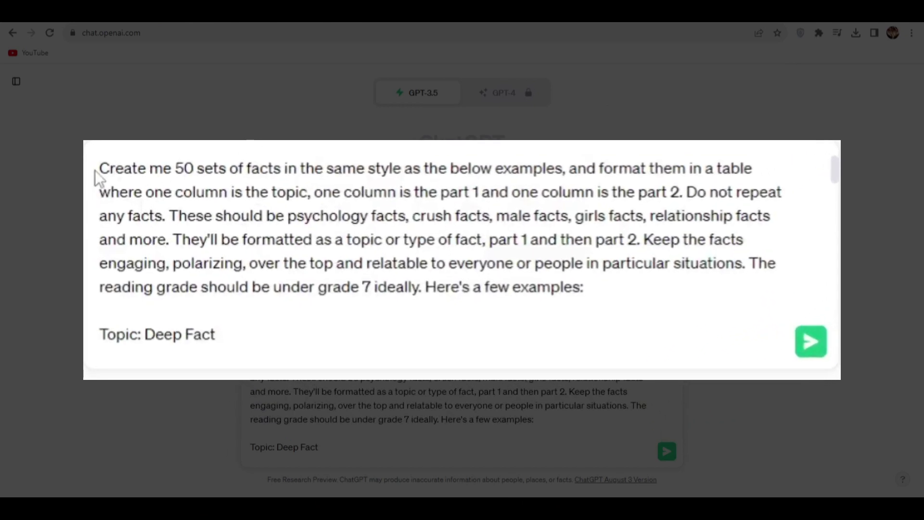
Send the prompt asking for 50 non-repeating Topic, Part 1, Part 2 fact sets with examples
left_click_drag(106, 171, 648, 422)
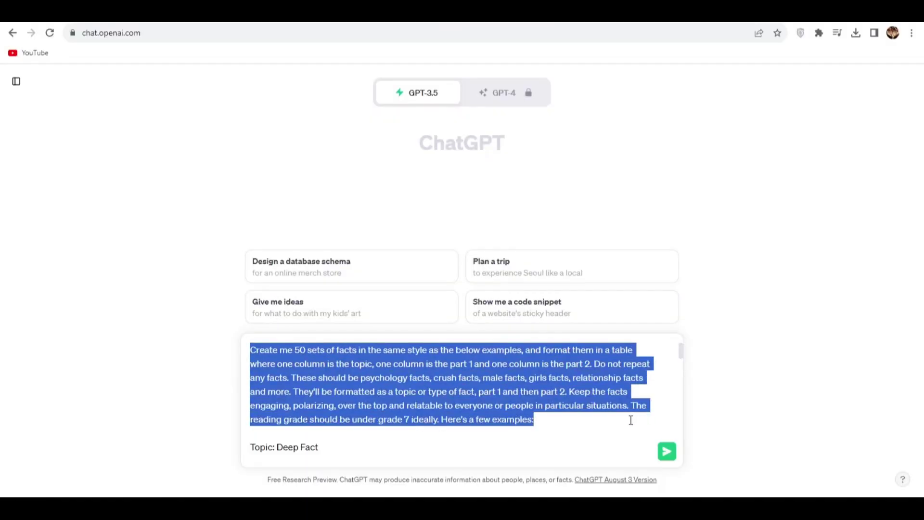
left_click(568, 424)
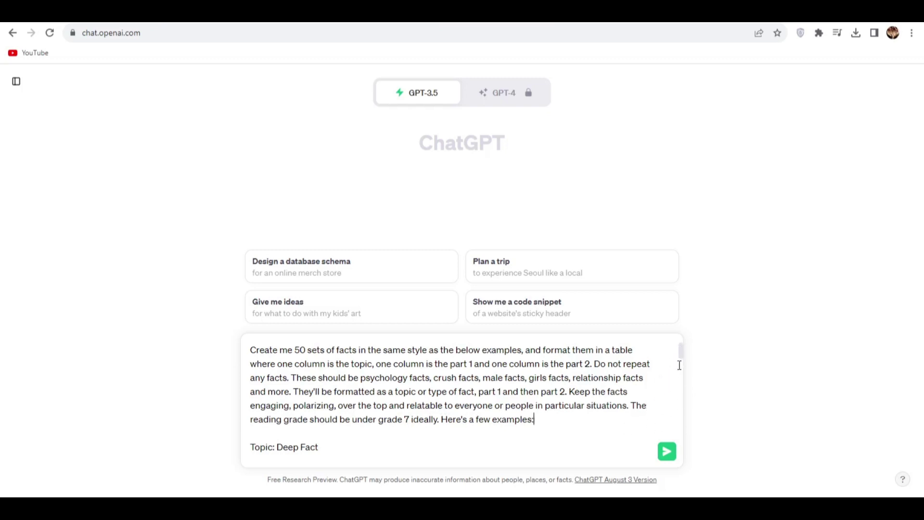
mouse_move(682, 351)
left_mouse_down()
mouse_move(685, 412)
mouse_move(681, 342)
left_mouse_up()
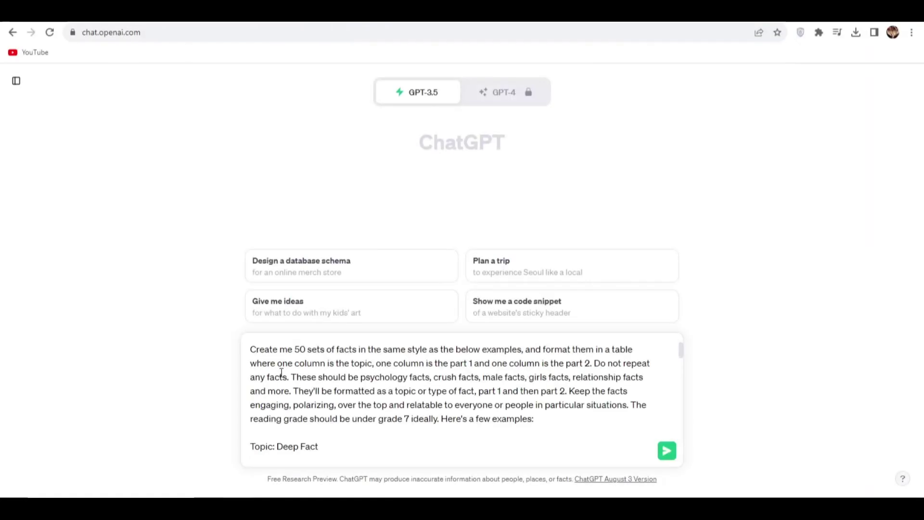
left_click(667, 451)
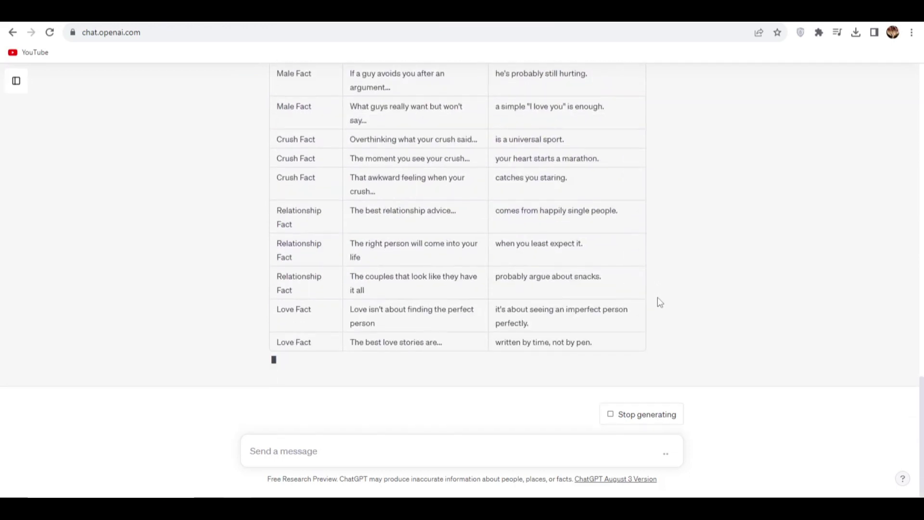
Scroll to the top of the finished reply and select the whole facts table
scroll(271, 168, "up", 5)
left_click_drag(302, 187, 282, 153)
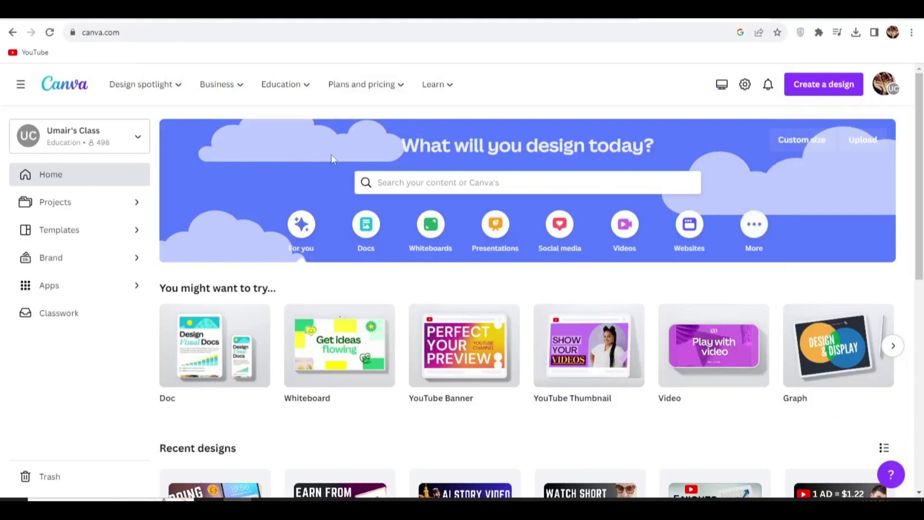
Search 'YOUTUBE SHORTS' and create a blank 1080×1920 YouTube Shorts design
left_click(500, 183)
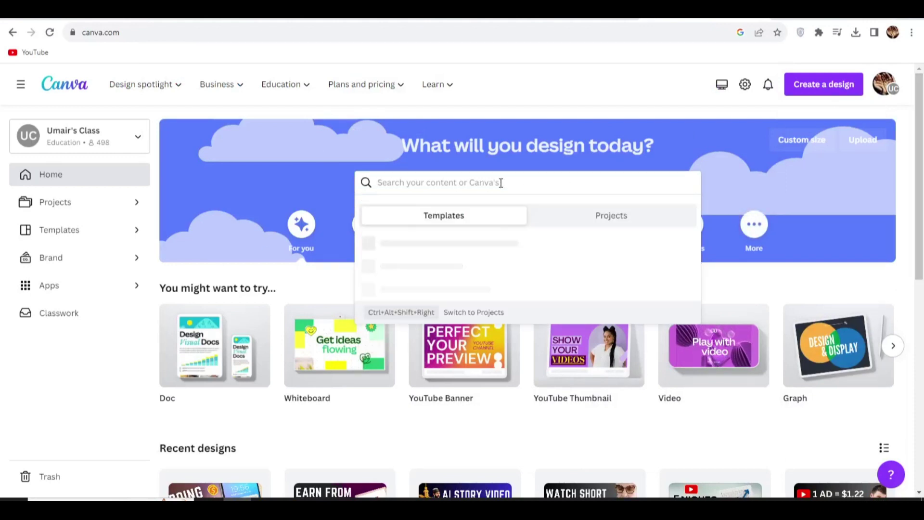
type("YOUTU")
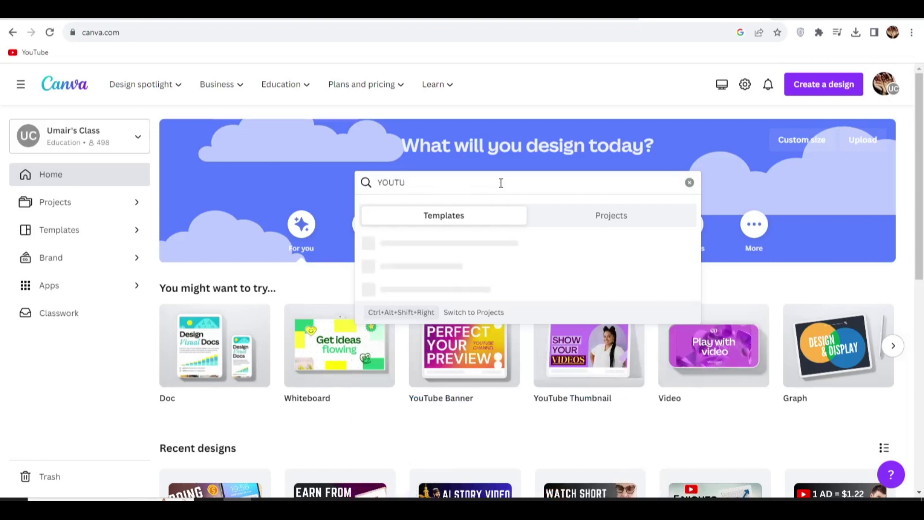
type("BE SHORTS")
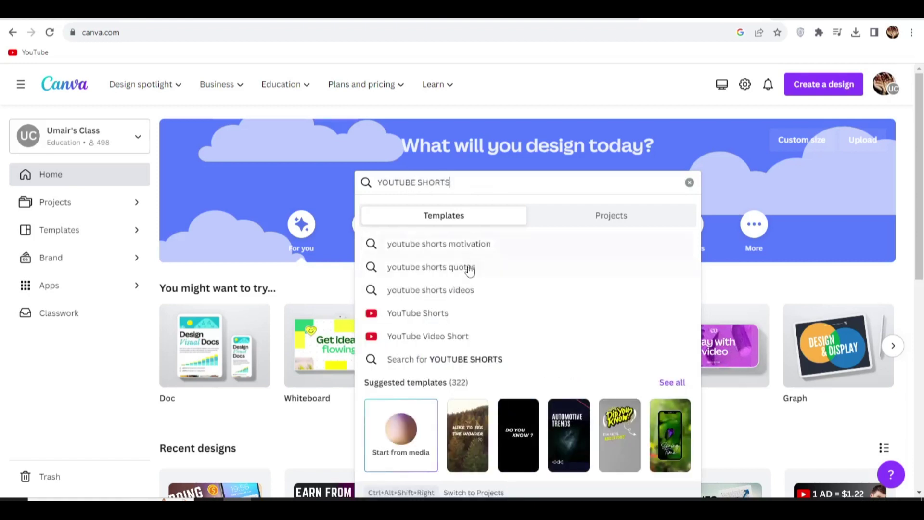
left_click(435, 313)
left_click(212, 351)
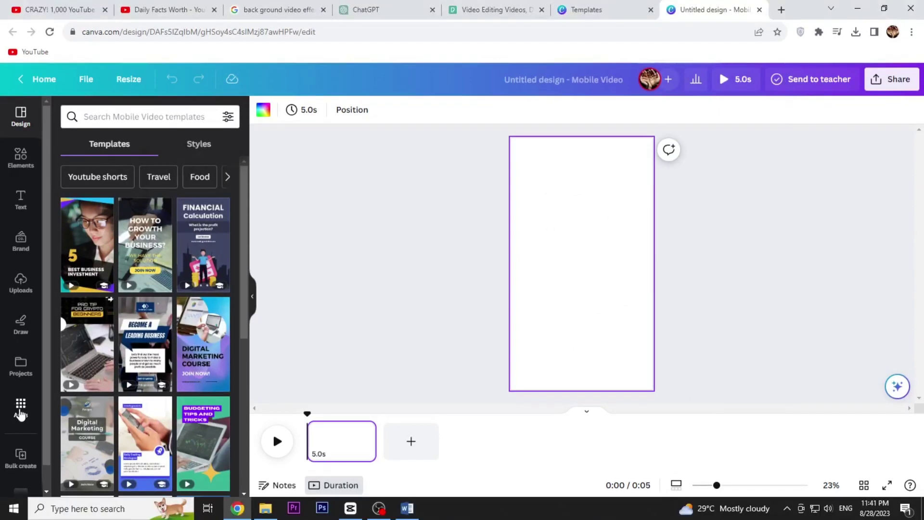
Place the 25-second sunset beach stock video from Videos onto the page
left_click(17, 414)
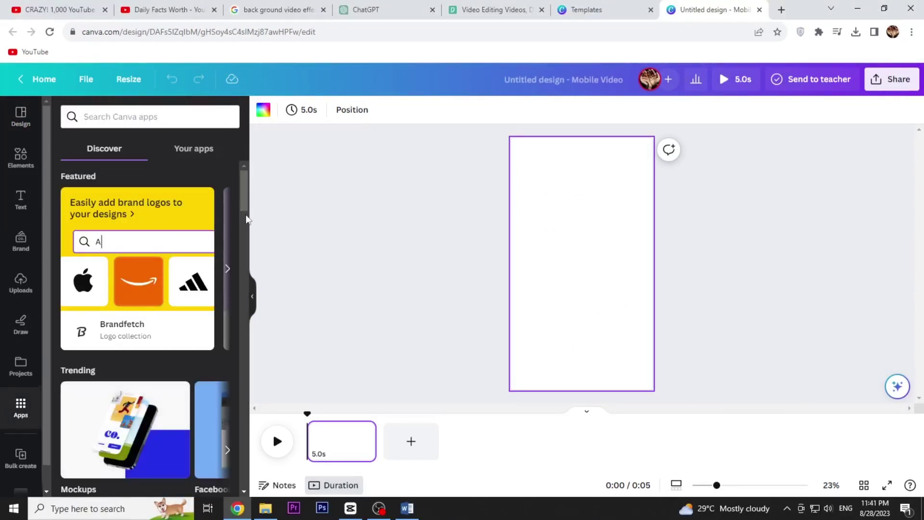
scroll(247, 219, "down", 5)
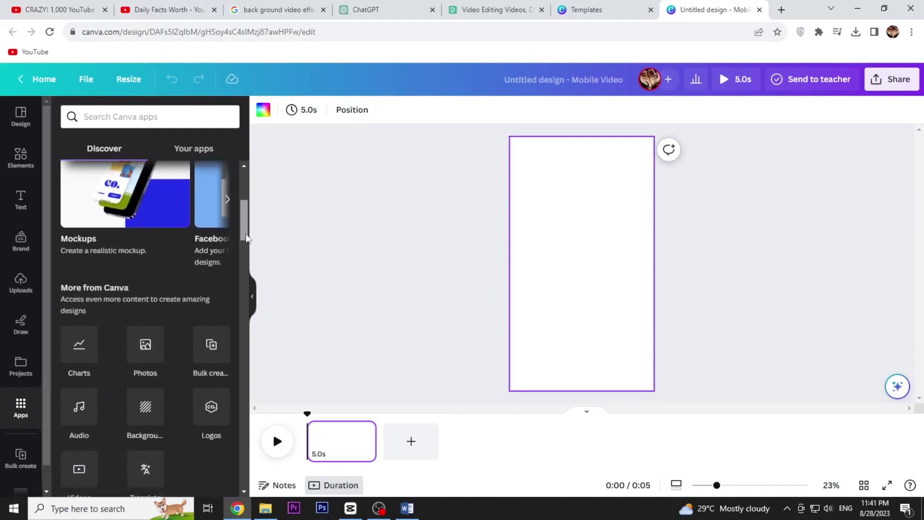
scroll(247, 239, "down", 4)
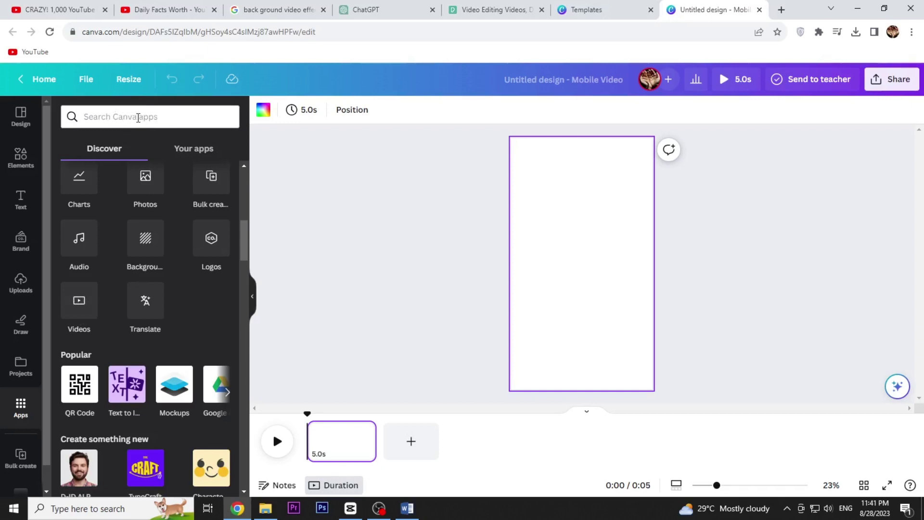
left_click(79, 308)
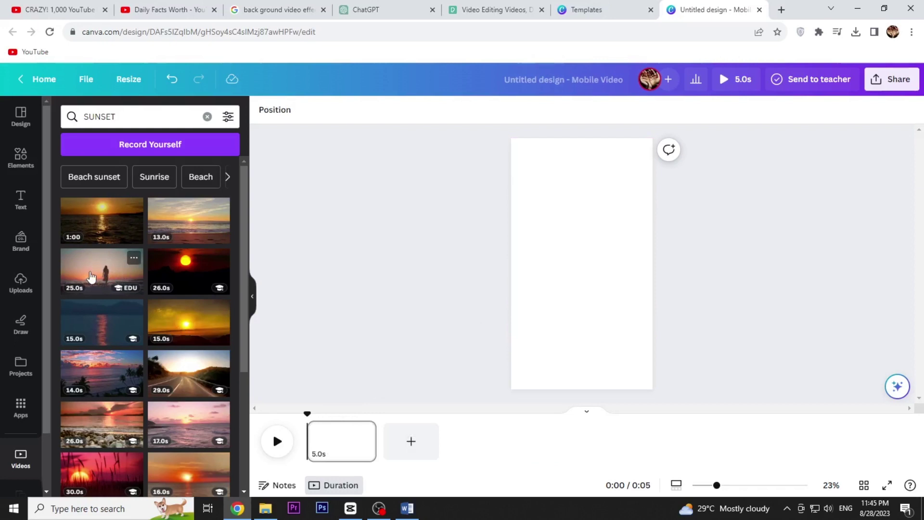
left_click_drag(91, 277, 577, 354)
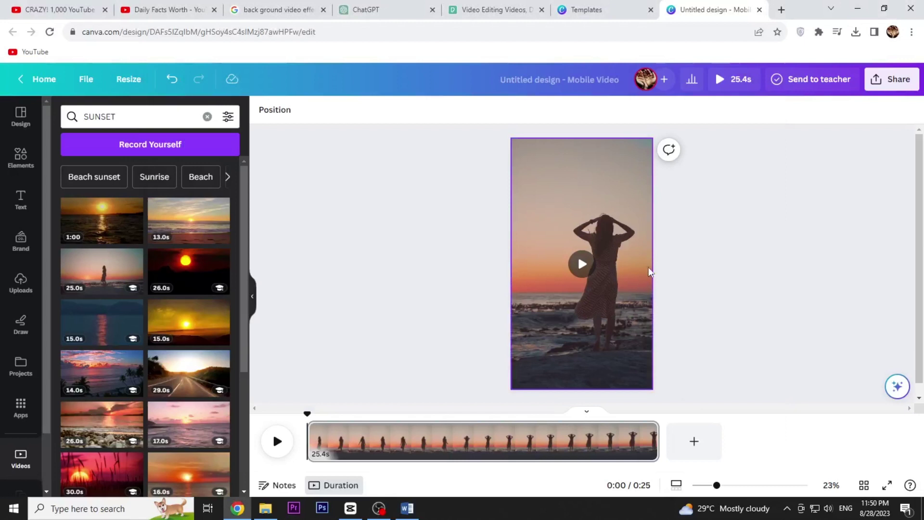
Preview the sunset clip and trim it to 6 seconds
left_click(582, 263)
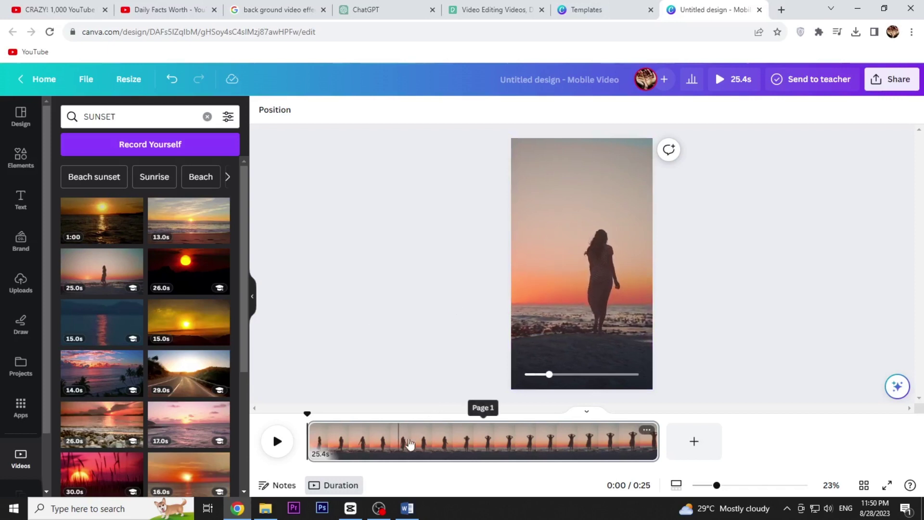
left_click(456, 443)
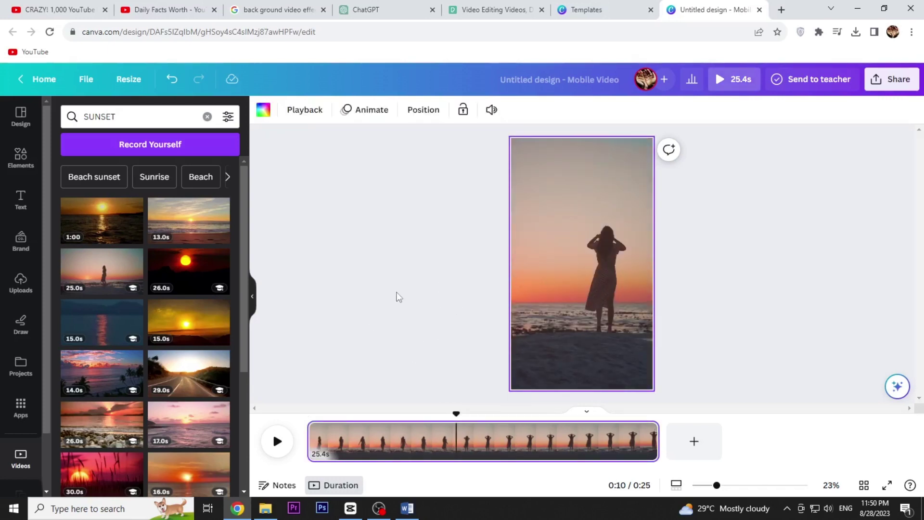
left_click(517, 284)
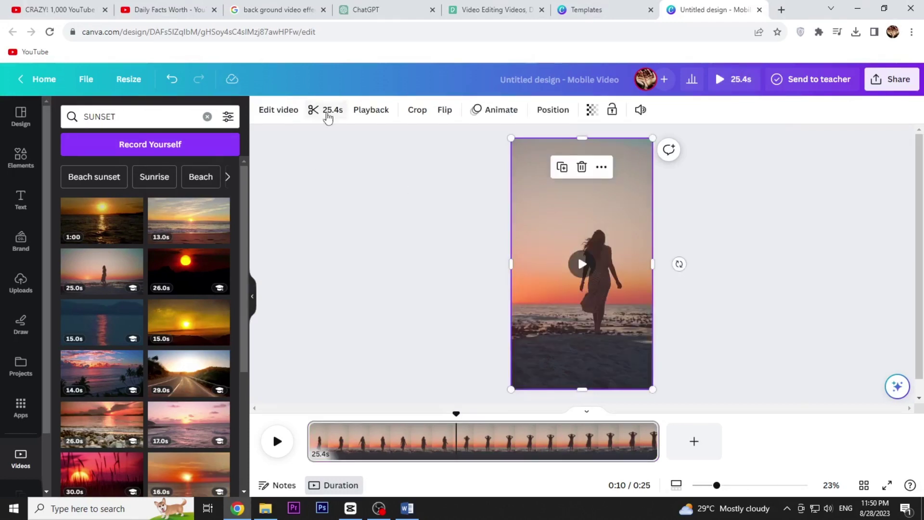
left_click(321, 116)
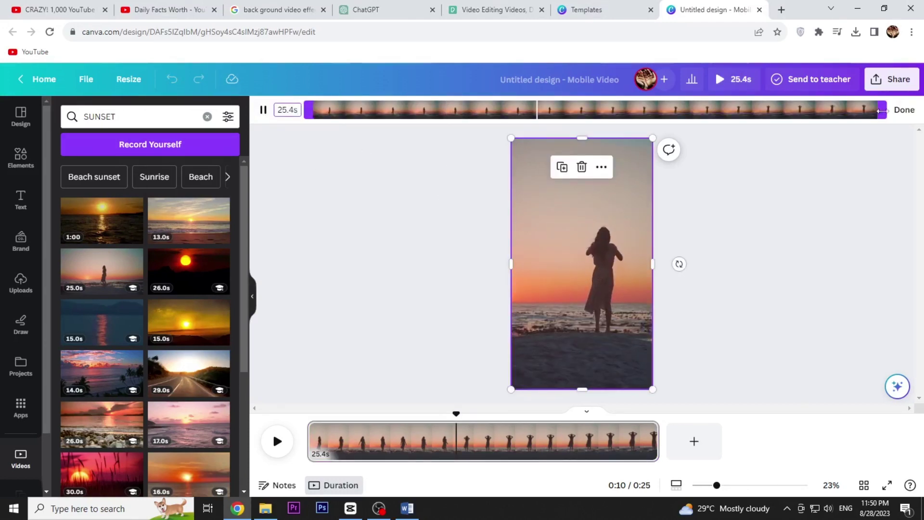
left_click_drag(875, 110, 454, 115)
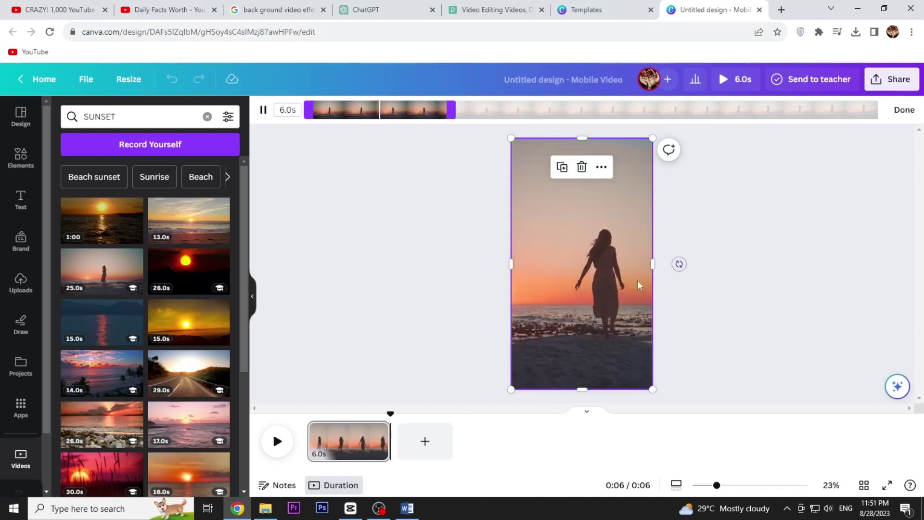
left_click(433, 291)
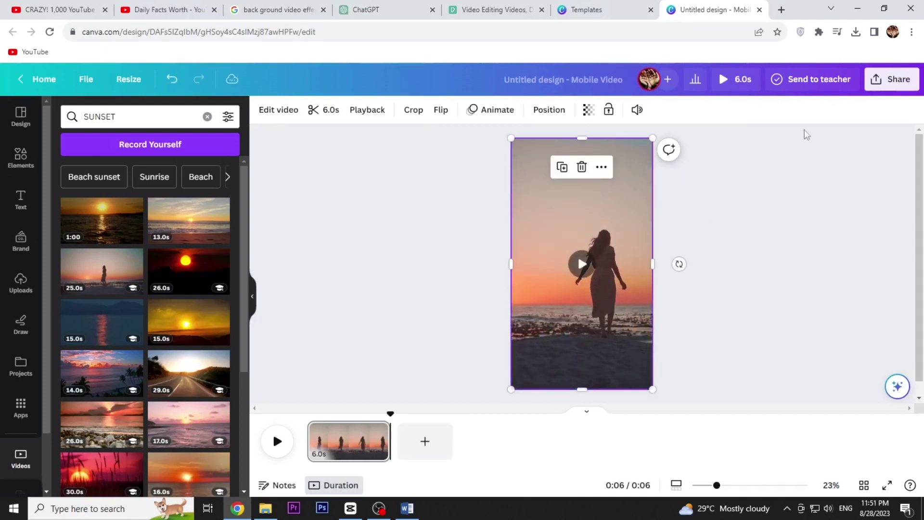
Mute the sunset clip by setting its volume to 0
left_click(636, 110)
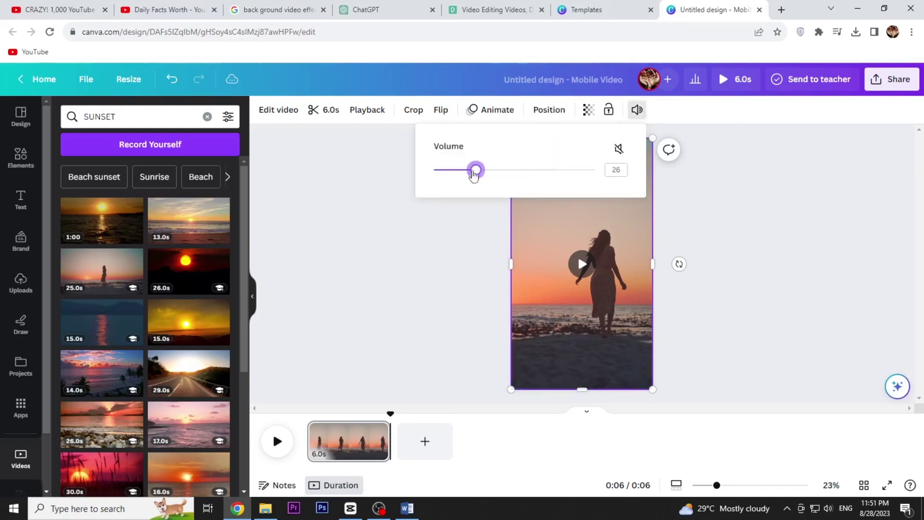
left_click_drag(474, 173, 427, 171)
left_click(391, 255)
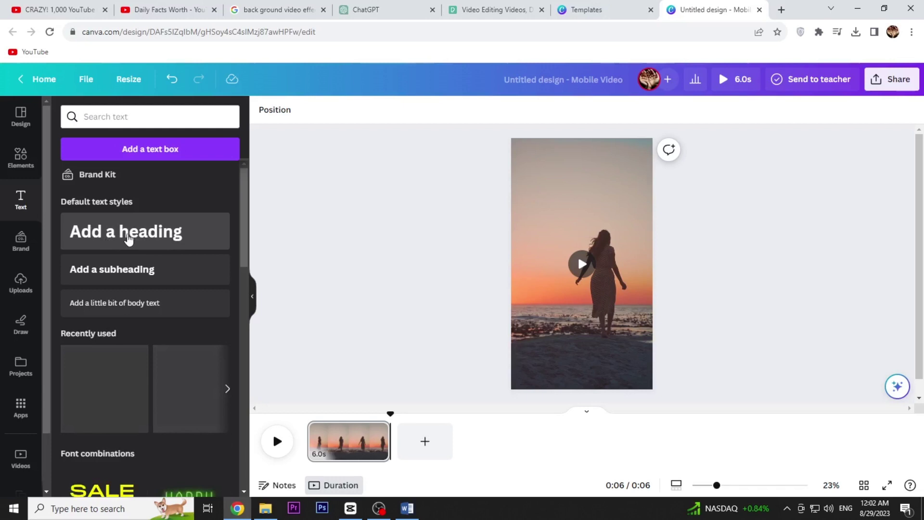
Add a white 'TOPIC' heading near the top of the sunset clip
left_click_drag(113, 240, 567, 236)
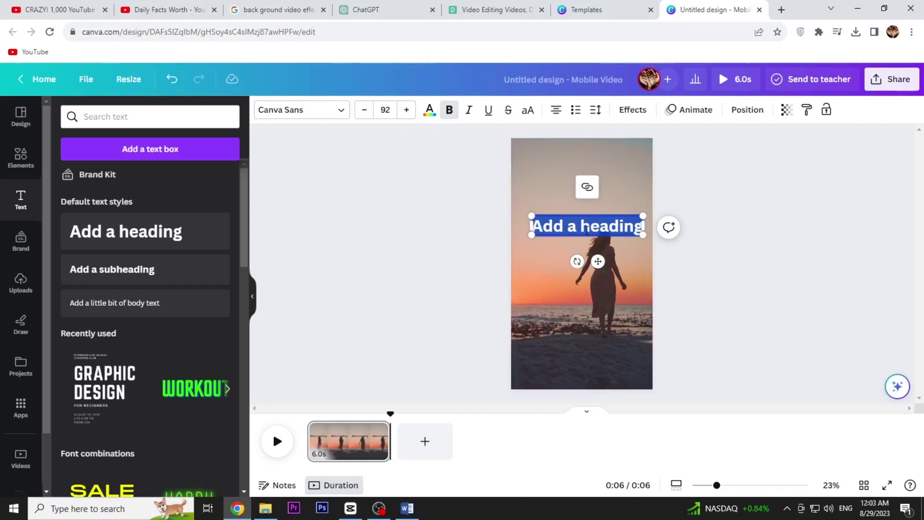
type("TOPIC")
left_click_drag(598, 261, 596, 210)
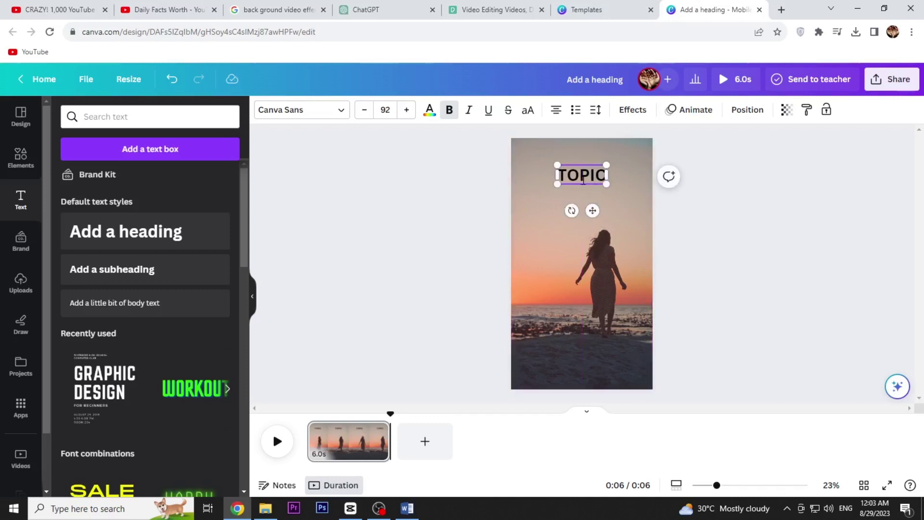
left_click(646, 189)
left_click(577, 177)
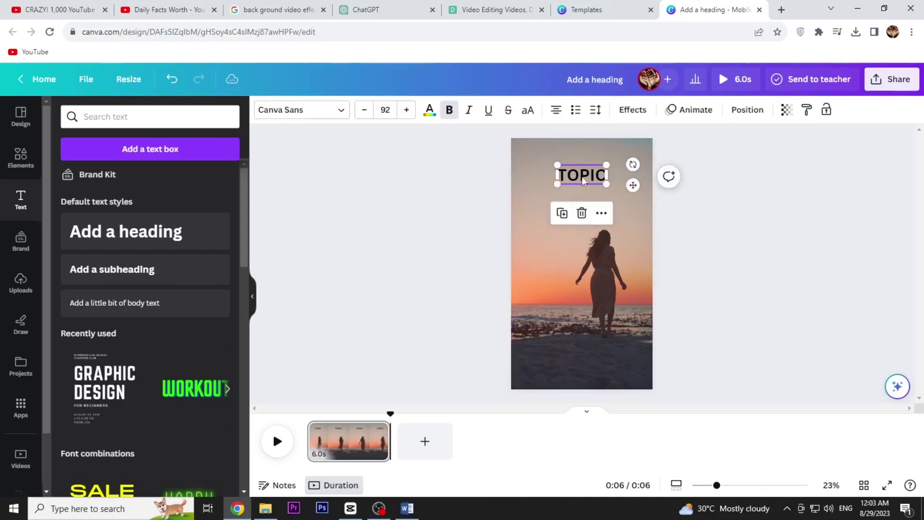
double_click(585, 174)
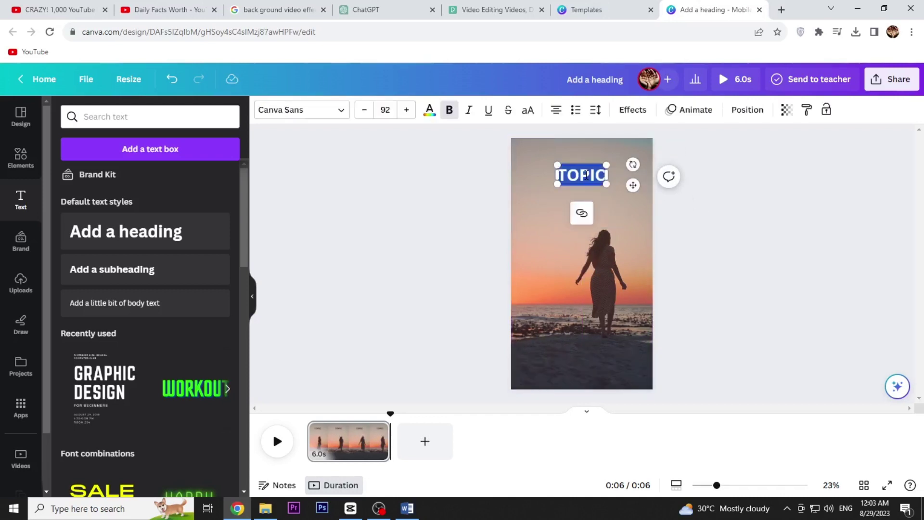
left_click(428, 112)
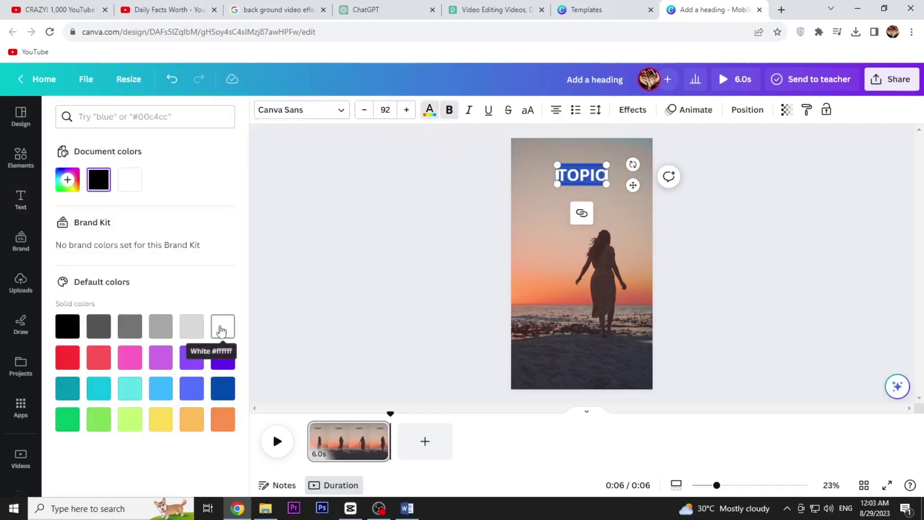
left_click(228, 331)
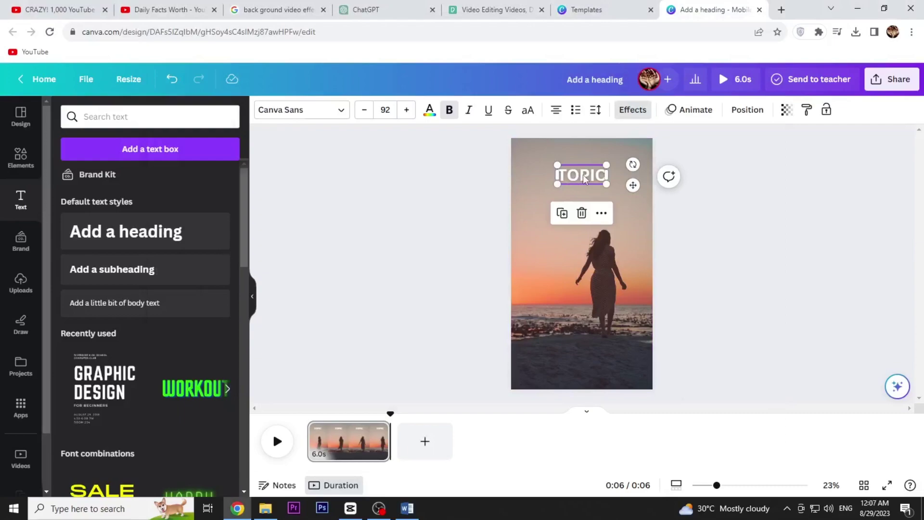
Duplicate the heading and change the copy's text to 'PART ONE'
left_click(562, 212)
type("PART ONE")
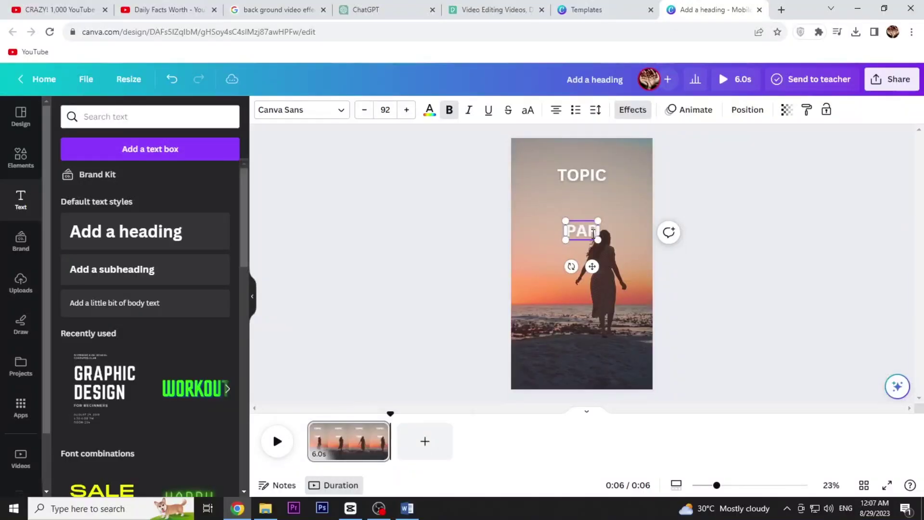
left_click(667, 253)
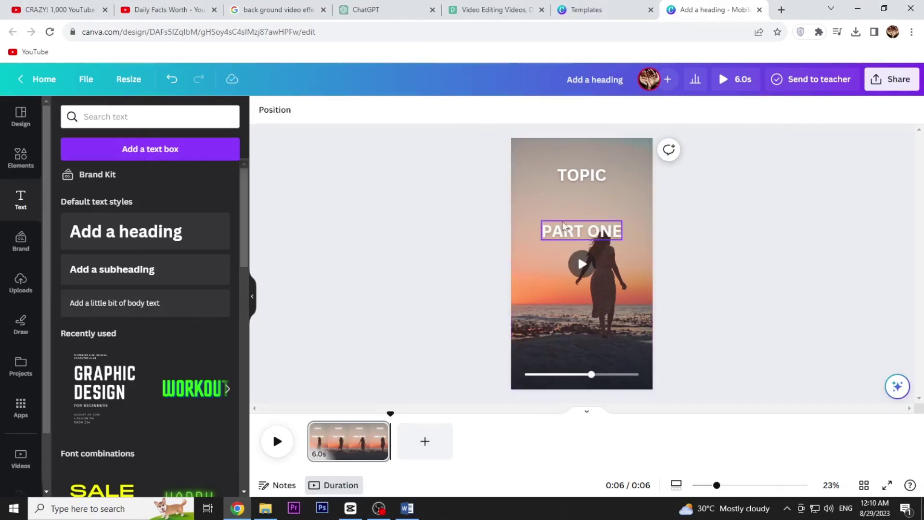
Duplicate PART ONE, move the copy below it, and change its text to 'PART TWO'
left_click(562, 228)
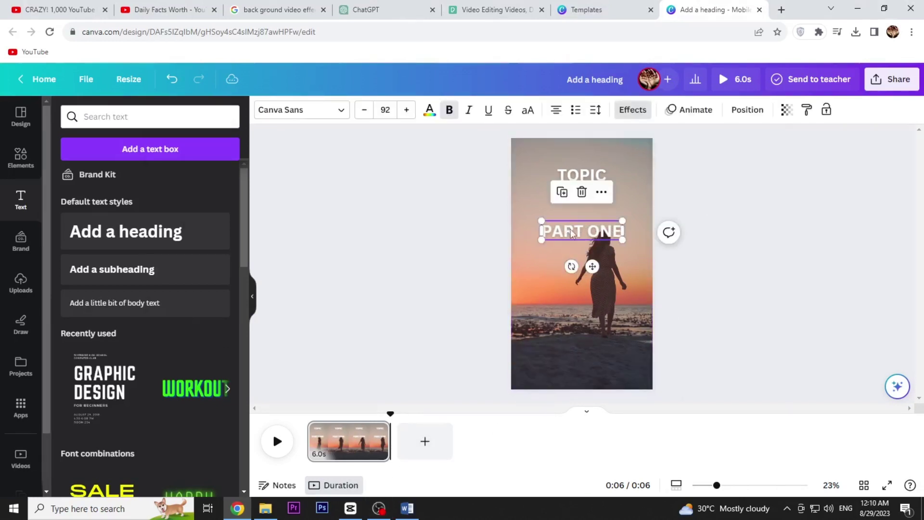
left_click(563, 193)
left_click_drag(580, 239, 578, 288)
double_click(579, 287)
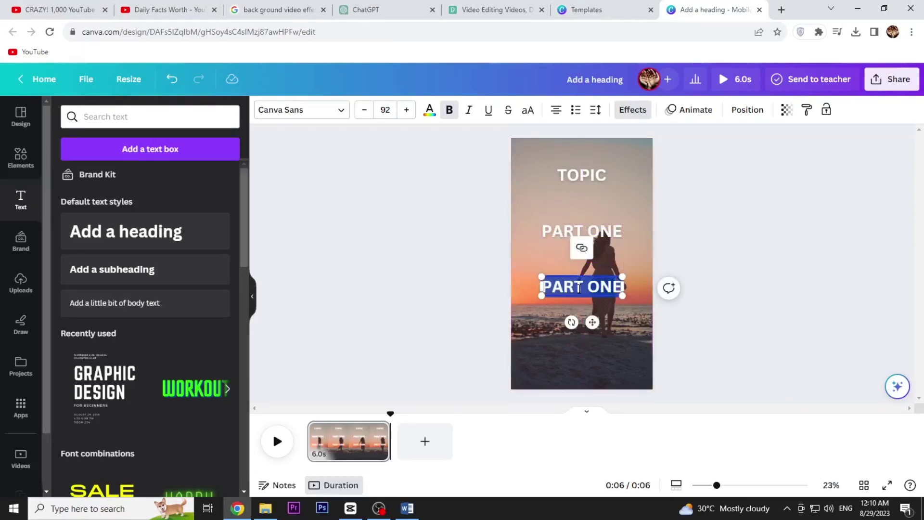
key("Escape")
double_click(600, 298)
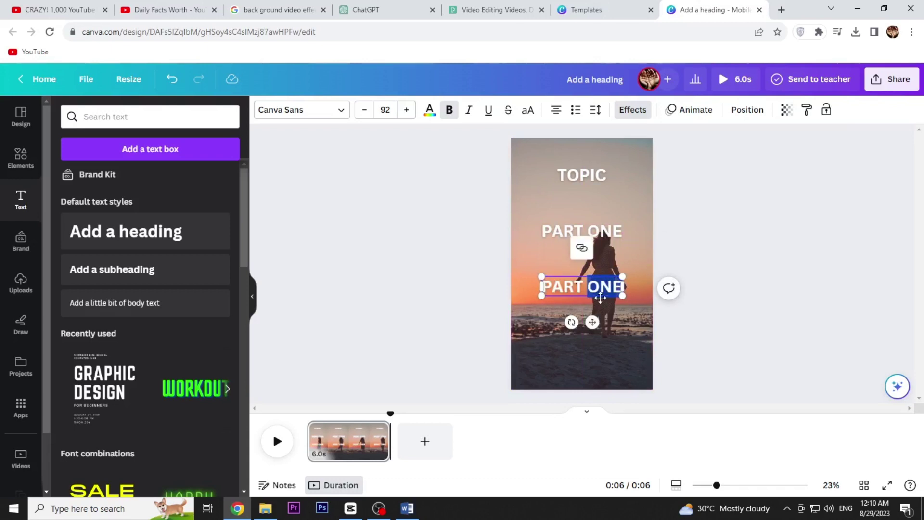
type("TWO")
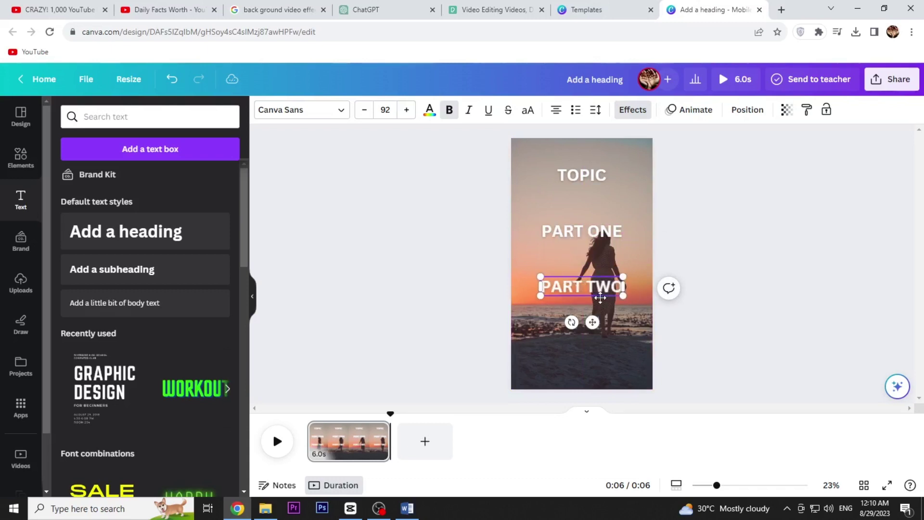
left_click(698, 250)
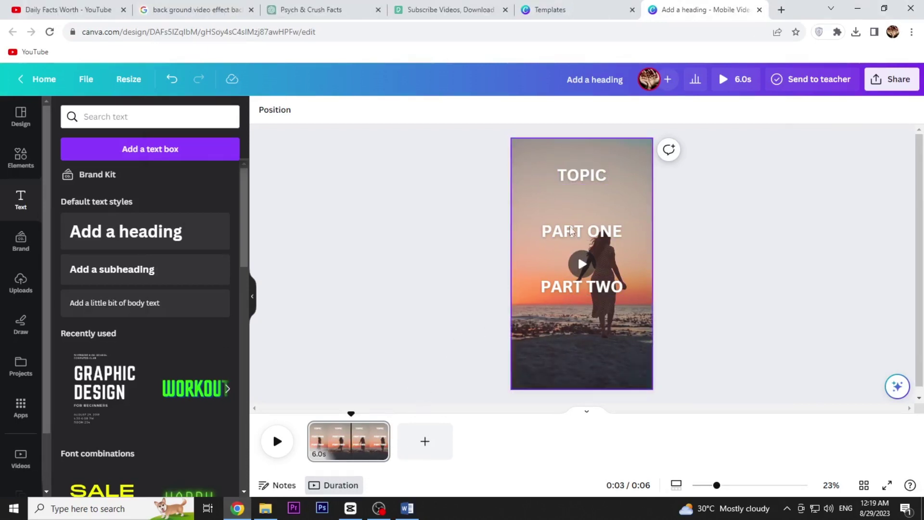
left_click(607, 238)
Shorten the PART ONE heading's timing to end at about 3.9 seconds
right_click(599, 233)
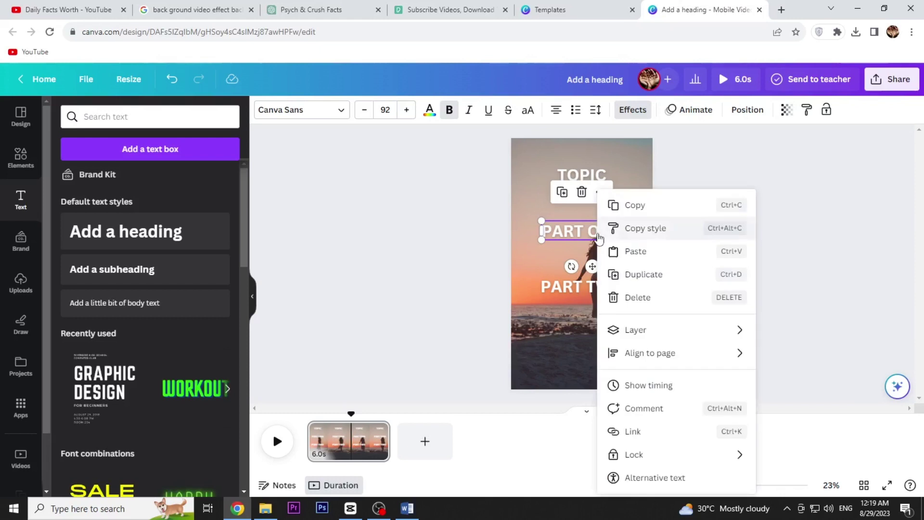
left_click(669, 388)
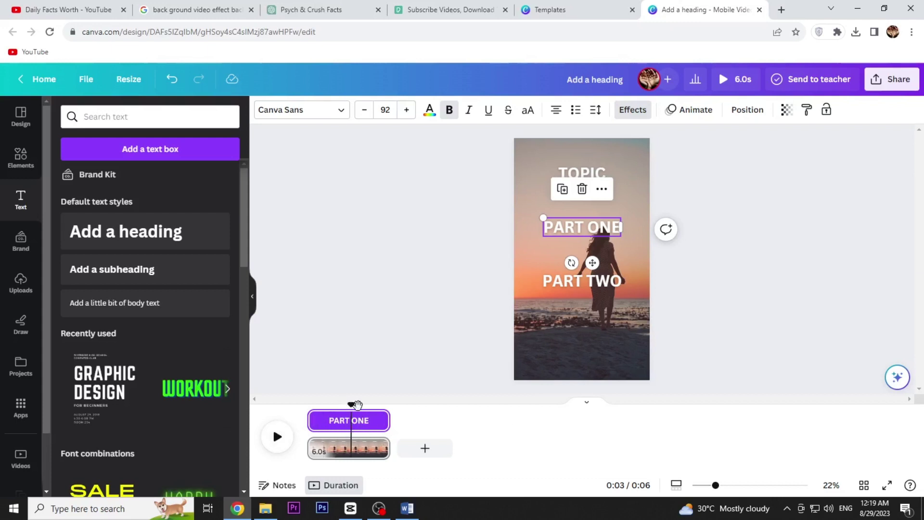
left_click_drag(353, 405, 315, 408)
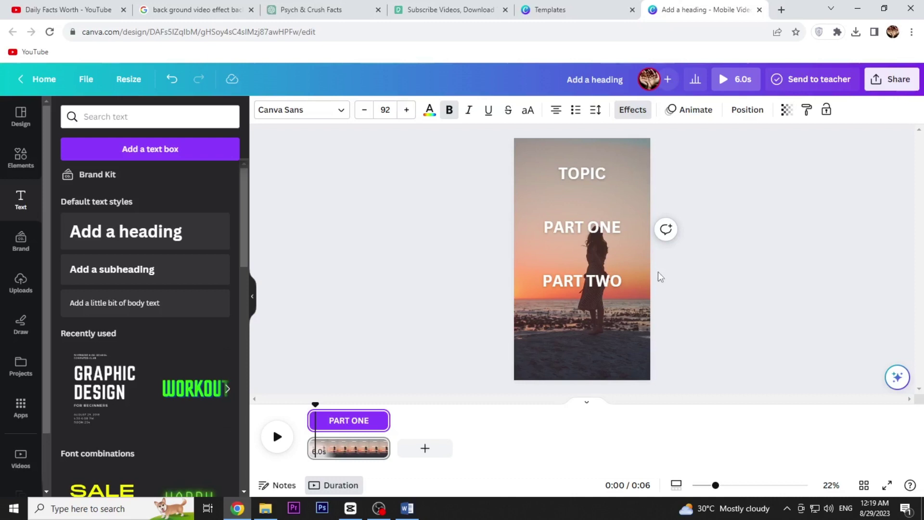
left_click(346, 422)
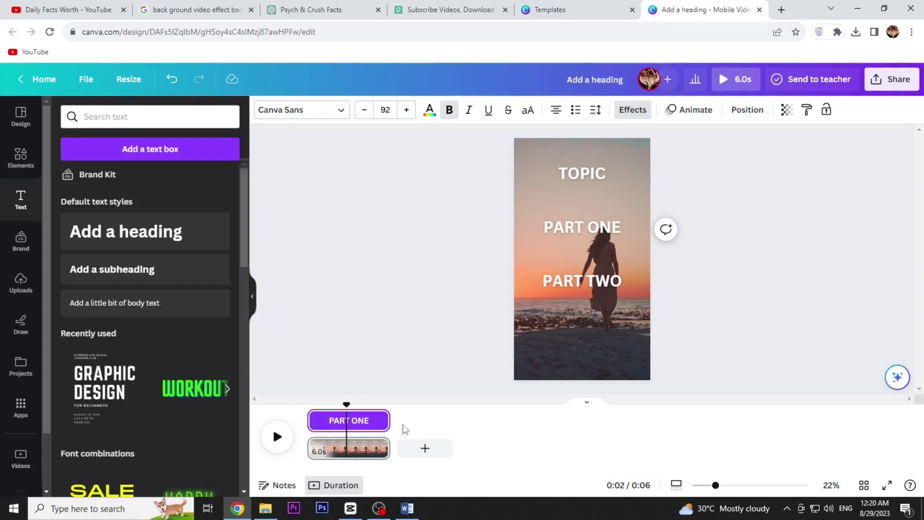
left_click_drag(390, 420, 353, 422)
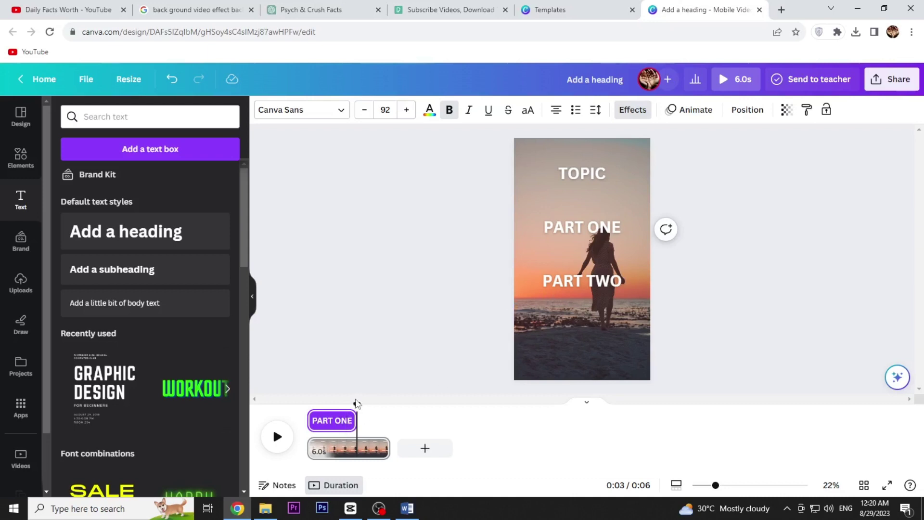
left_click_drag(357, 403, 308, 397)
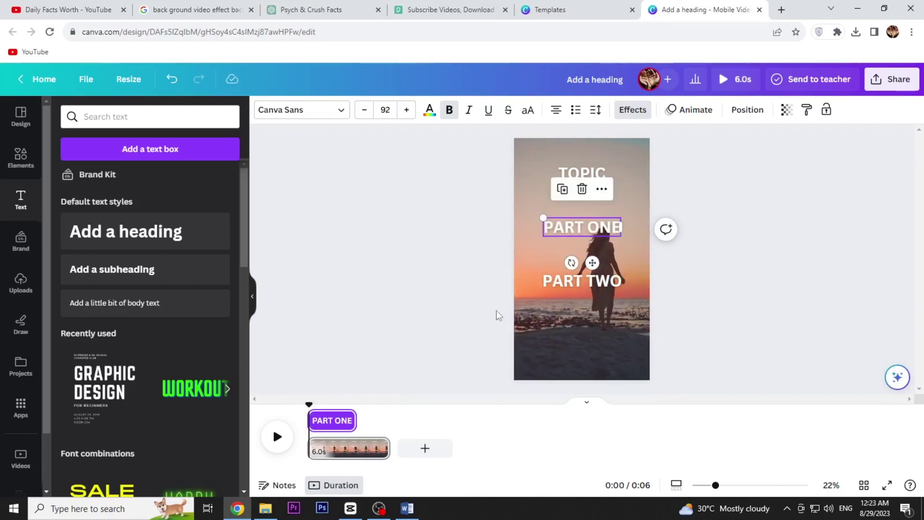
Trim PART TWO's timing so it appears about 2.5 seconds into the clip
left_click(579, 282)
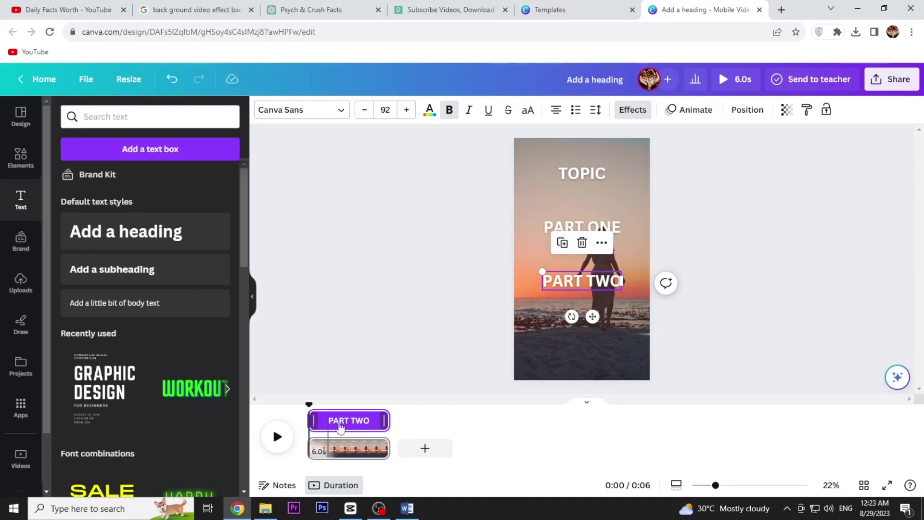
left_click_drag(312, 420, 359, 422)
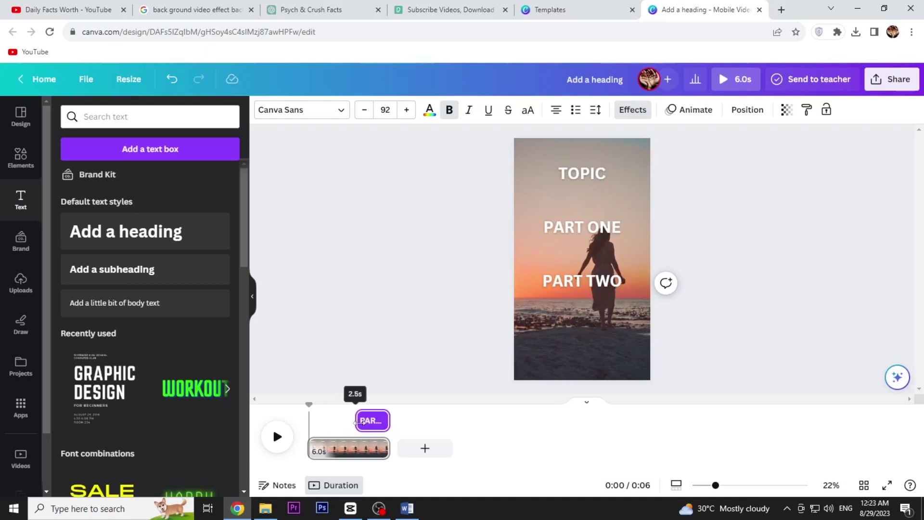
left_click_drag(359, 422, 288, 406)
left_click(355, 403)
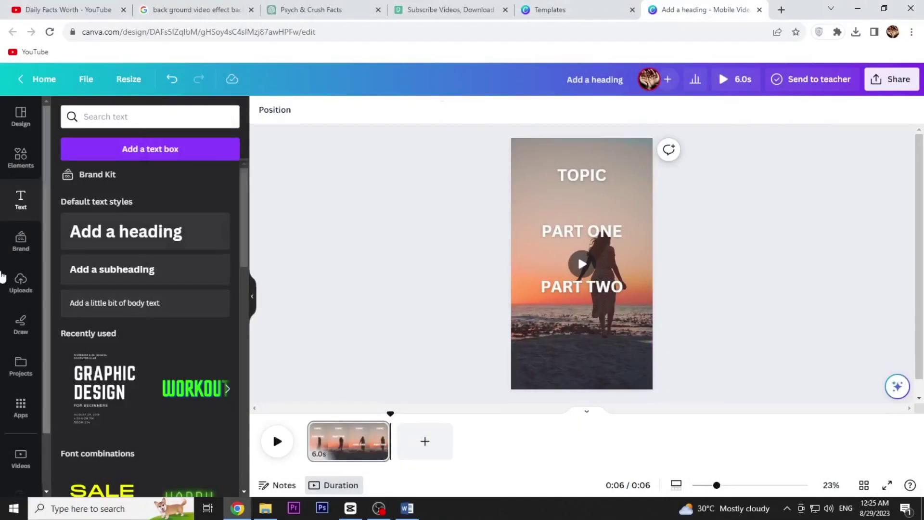
Find Bulk create under Apps and choose to enter the data manually
left_click(21, 412)
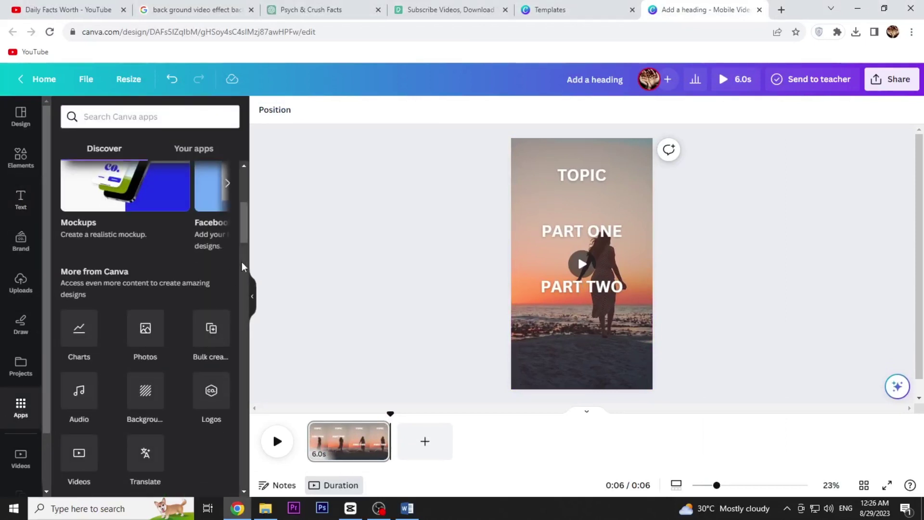
scroll(243, 264, "down", 5)
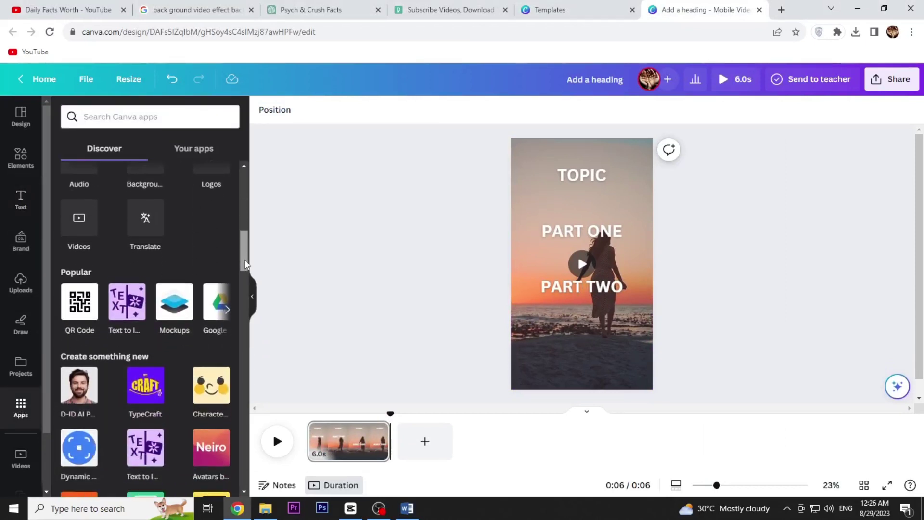
left_click_drag(245, 265, 245, 241)
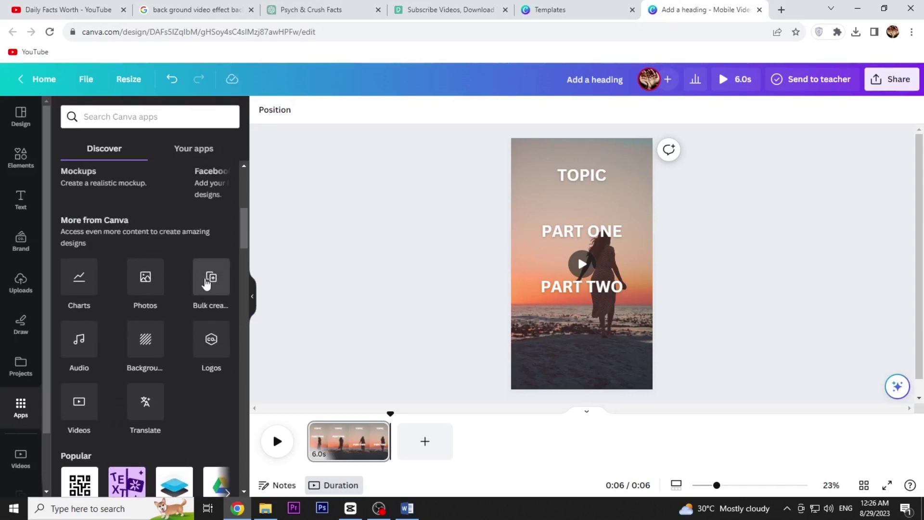
left_click(135, 117)
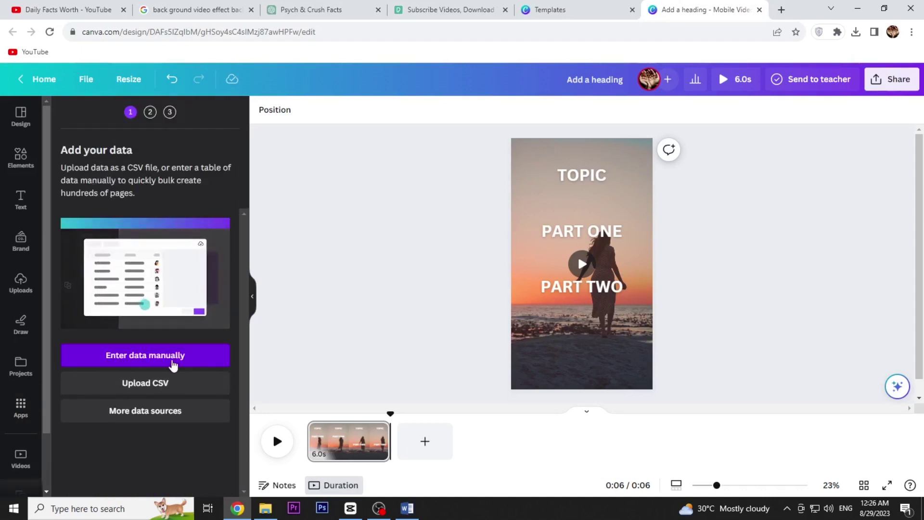
left_click(174, 364)
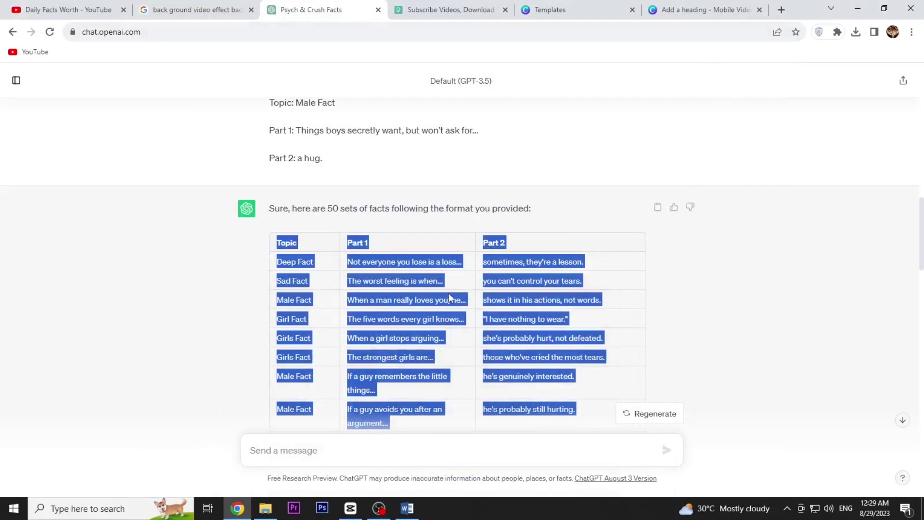
Switch from ChatGPT back to the Canva Shorts design tab
left_click(683, 9)
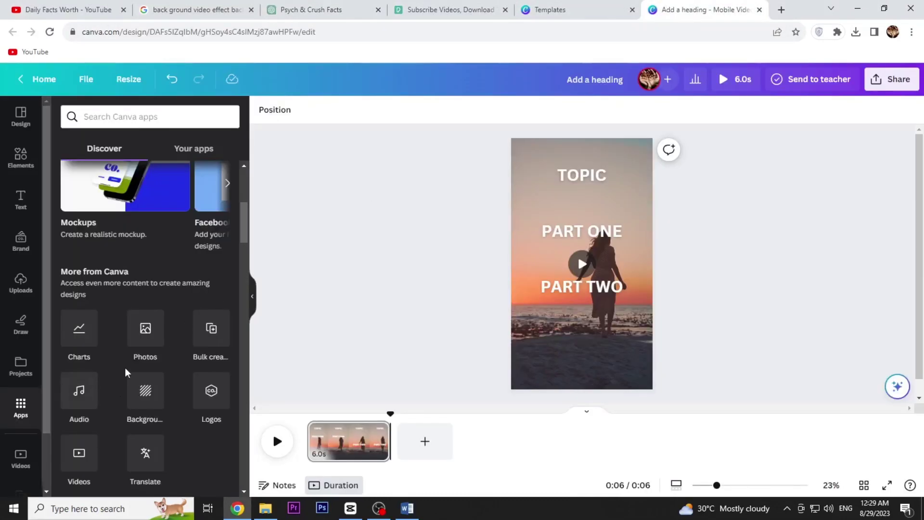
Paste the copied Topic, Part 1 and Part 2 fact table into the Bulk create data grid
left_click(211, 344)
left_click(161, 359)
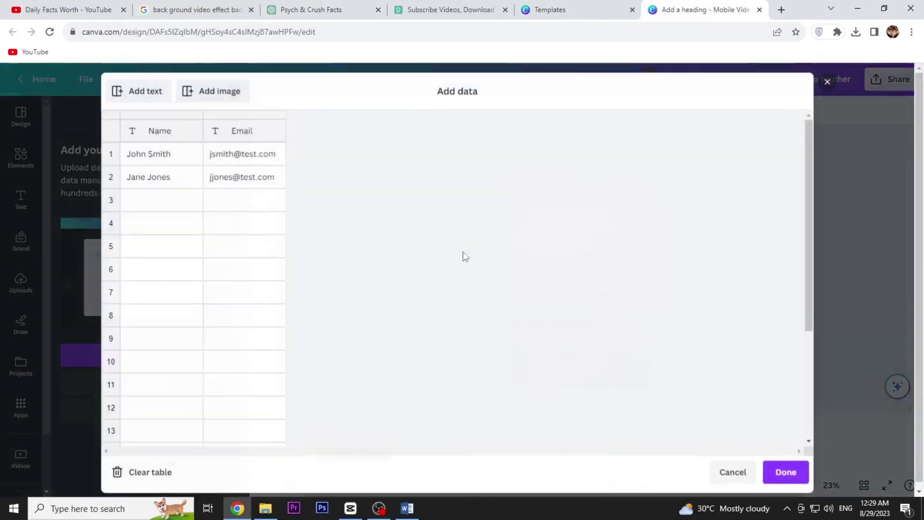
left_click(135, 134)
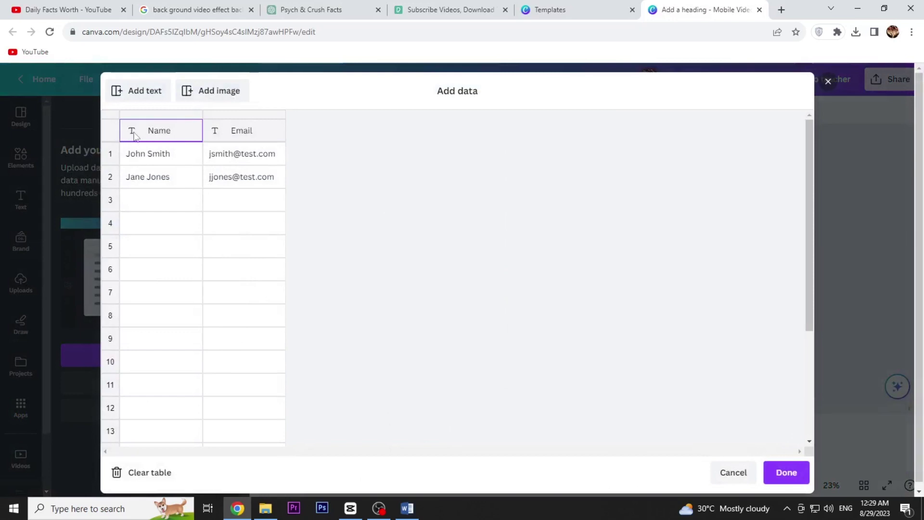
key("ctrl+v")
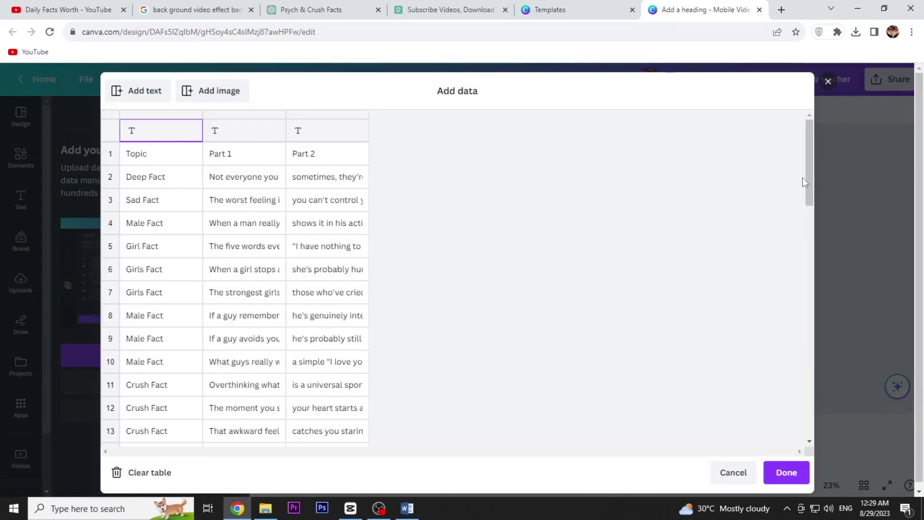
left_click_drag(809, 186, 810, 424)
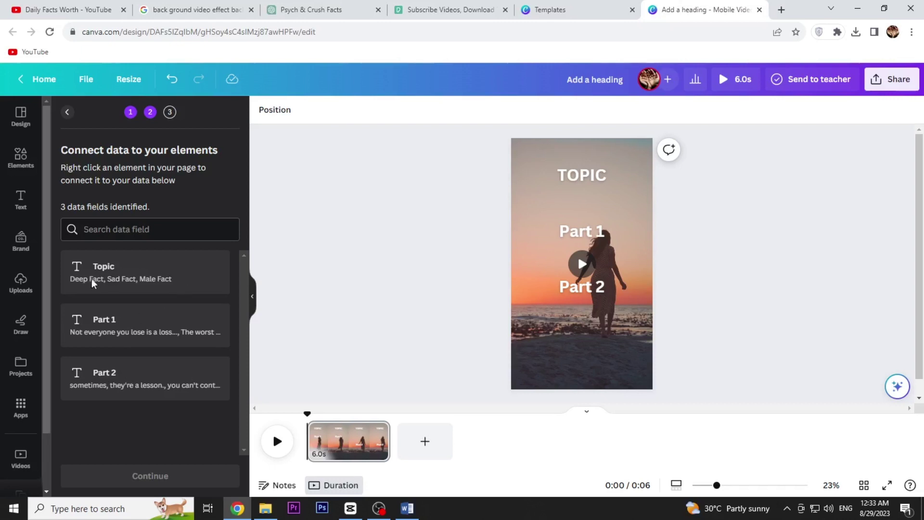
Connect the TOPIC heading to the Topic data field
left_click(588, 175)
right_click(591, 174)
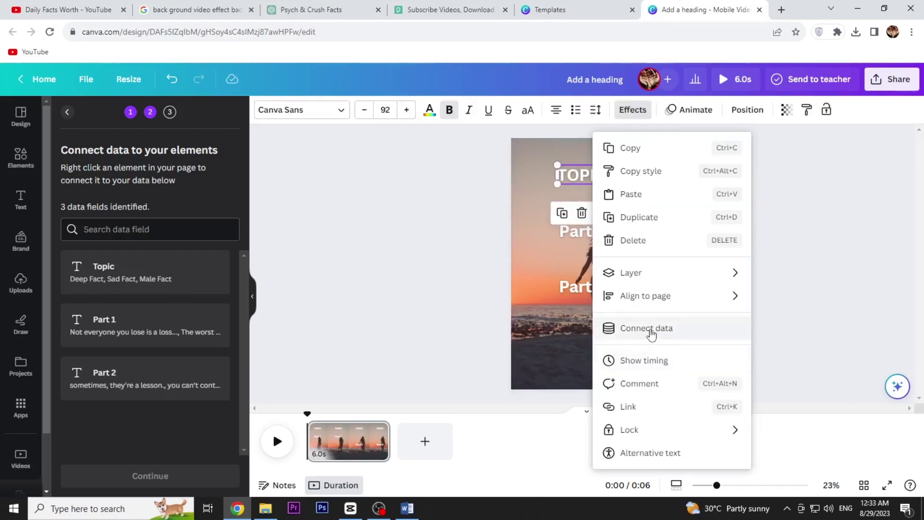
left_click(651, 328)
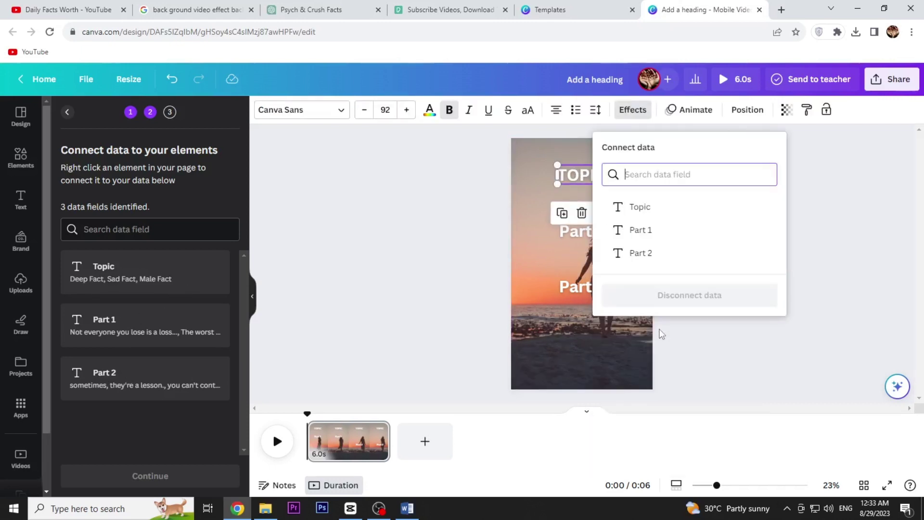
left_click(639, 208)
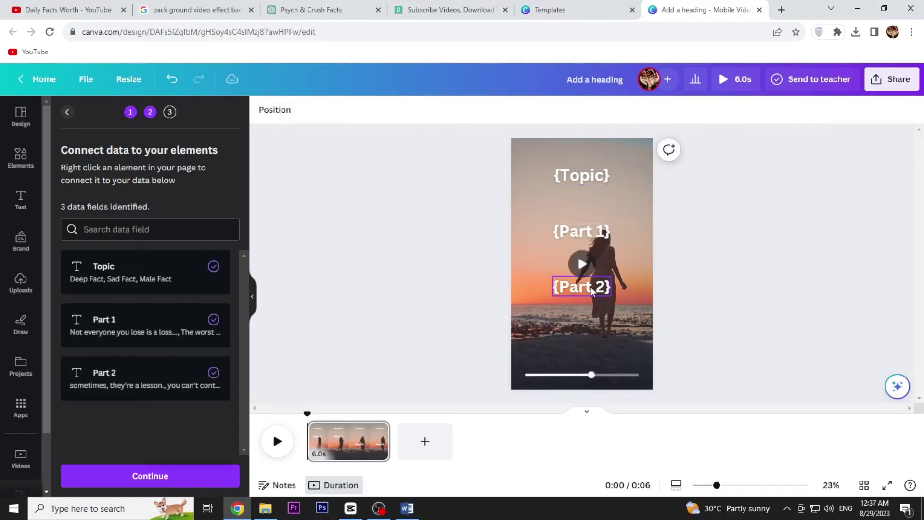
Move the {Part 2} text up onto the {Part 1} position
left_click(592, 289)
left_click_drag(592, 291, 590, 233)
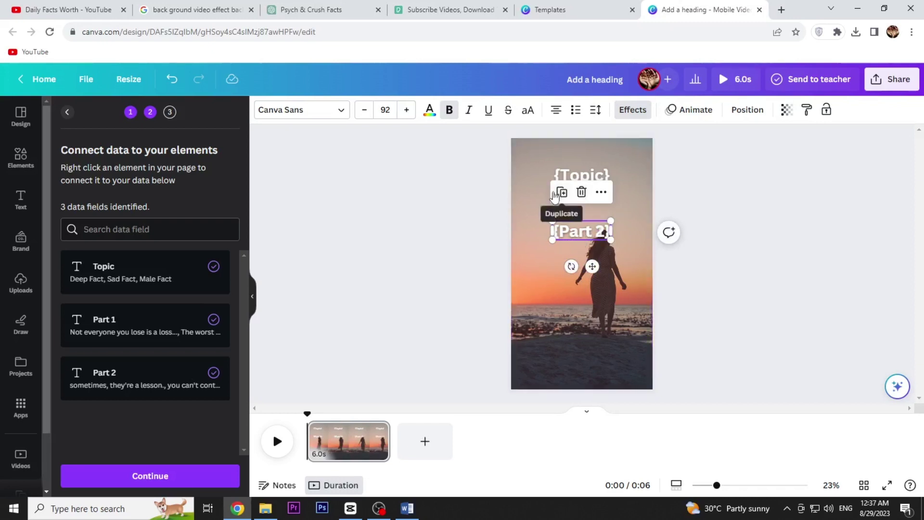
left_click(725, 221)
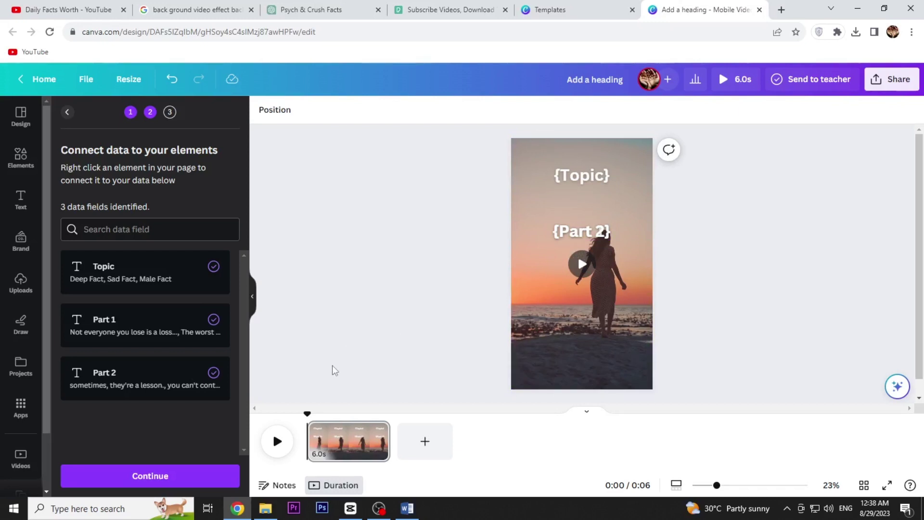
Generate the 51 fact pages as a new design and preview its playback
left_click(161, 476)
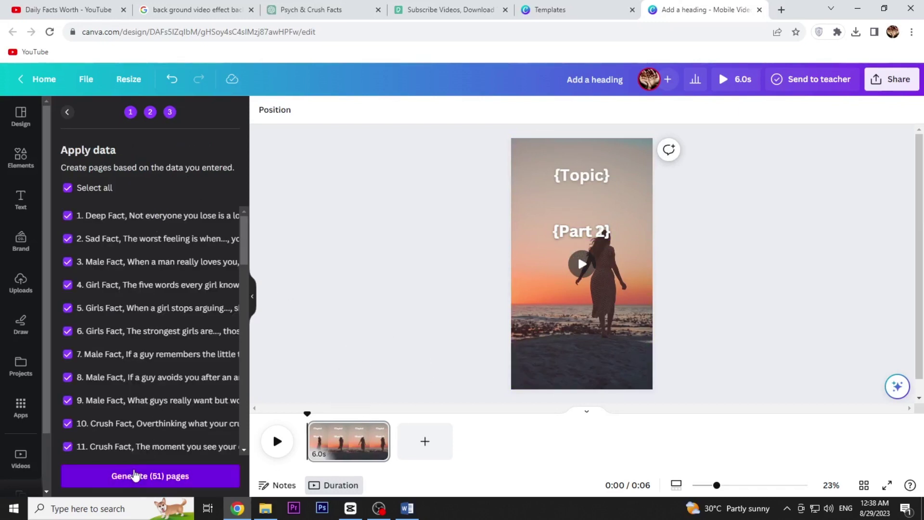
left_click(178, 477)
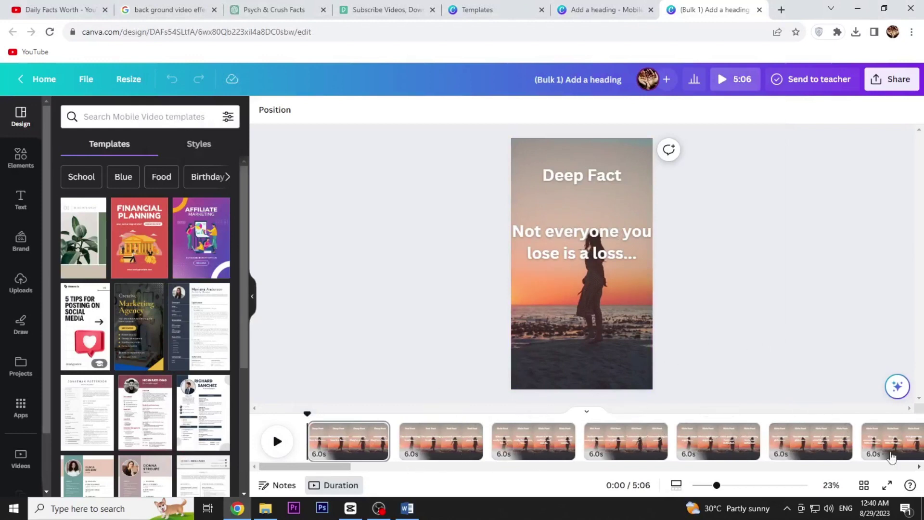
left_click(277, 440)
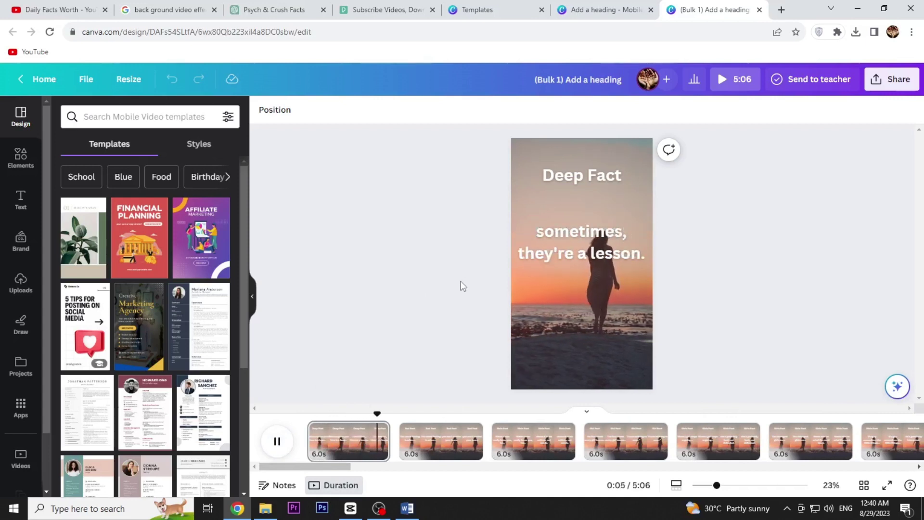
left_click(895, 79)
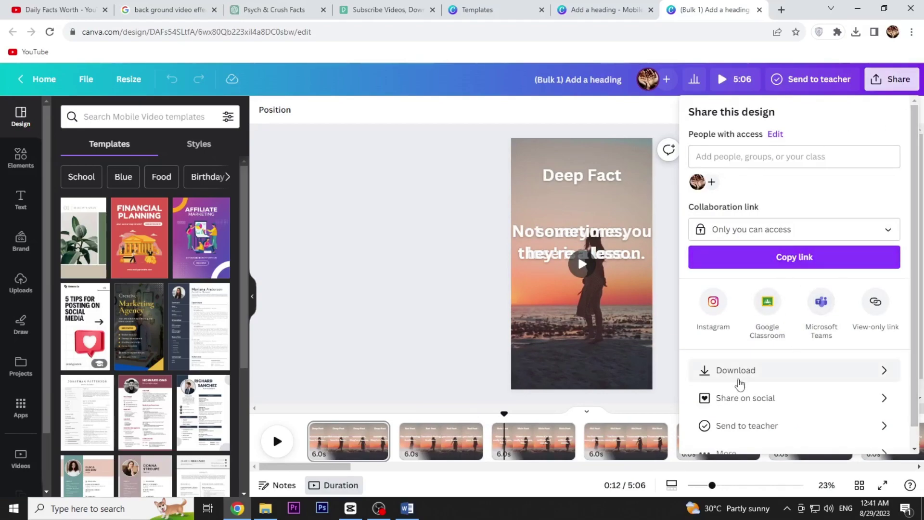
Download all 51 pages as a single 1080p MP4 video
left_click(736, 370)
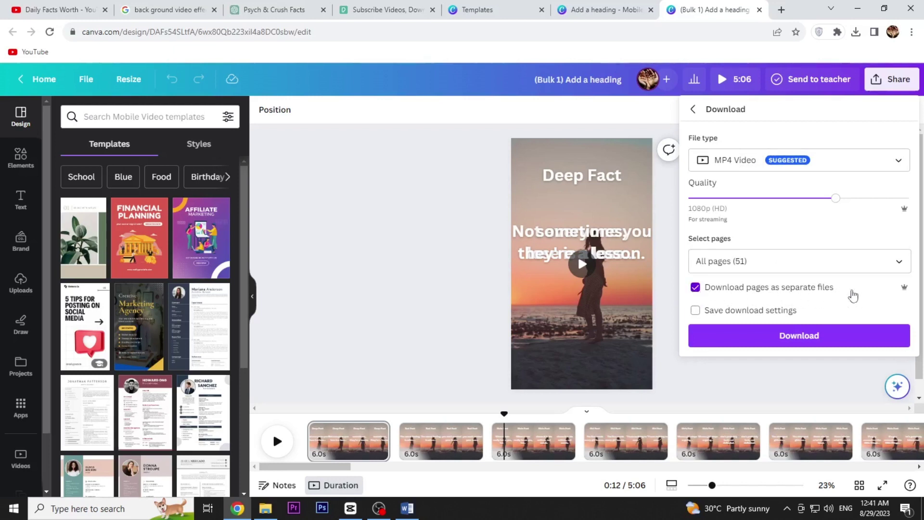
left_click(784, 332)
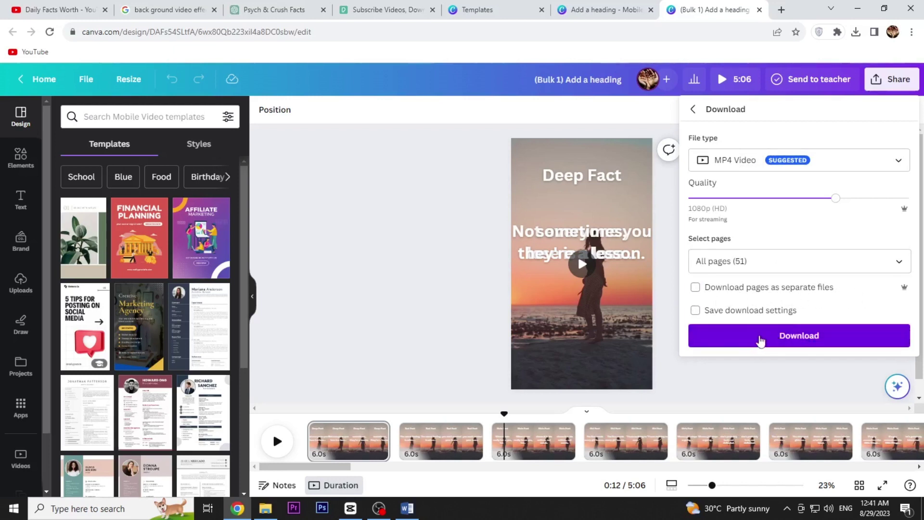